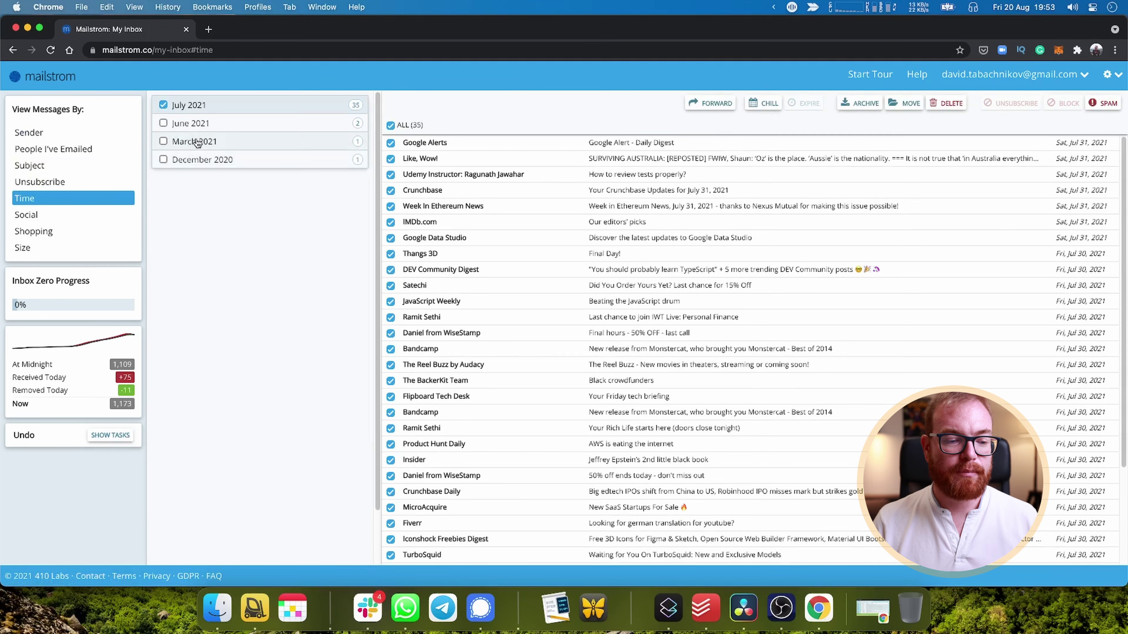
# View the June 2021 messages, then group the inbox by sender and delete the IMDb.com message
pyautogui.click(200, 125)
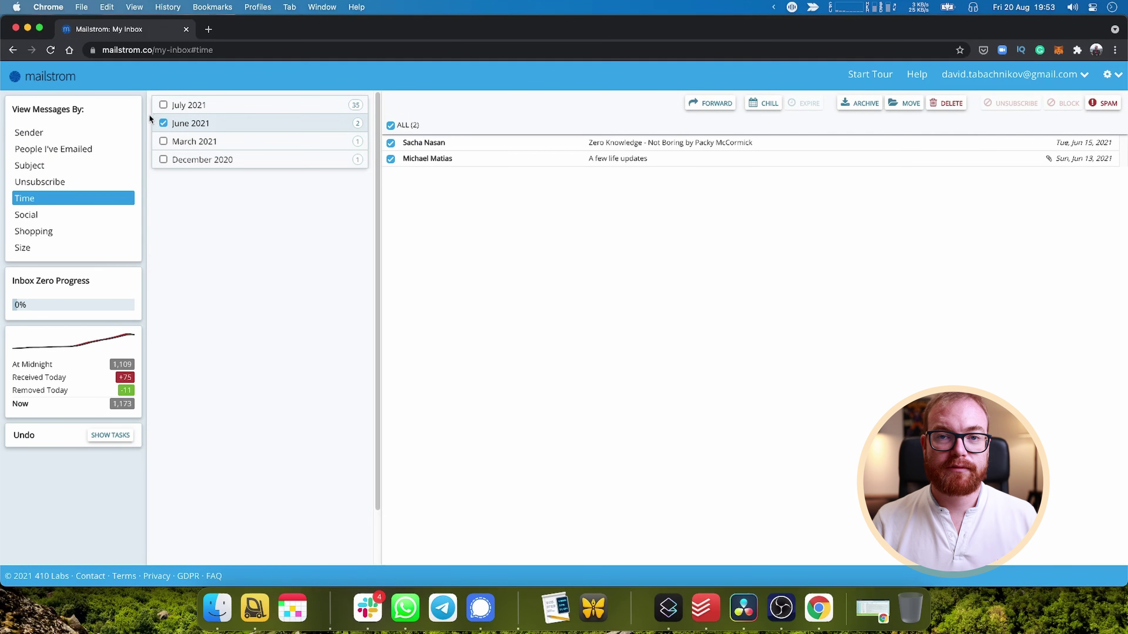
pyautogui.click(65, 131)
pyautogui.click(935, 108)
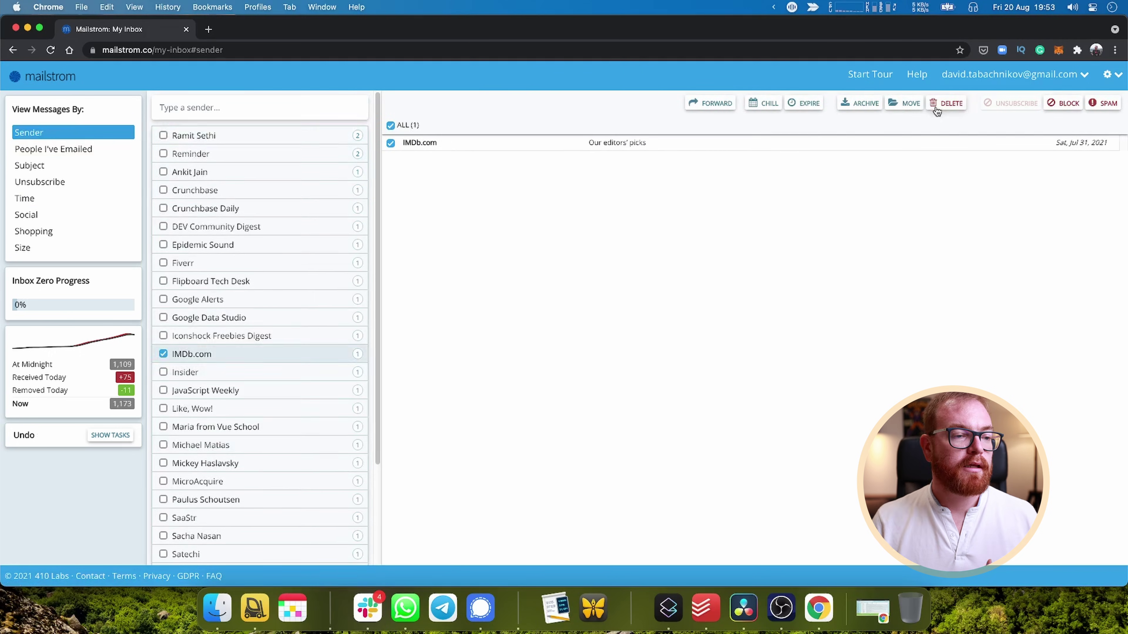
pyautogui.click(937, 107)
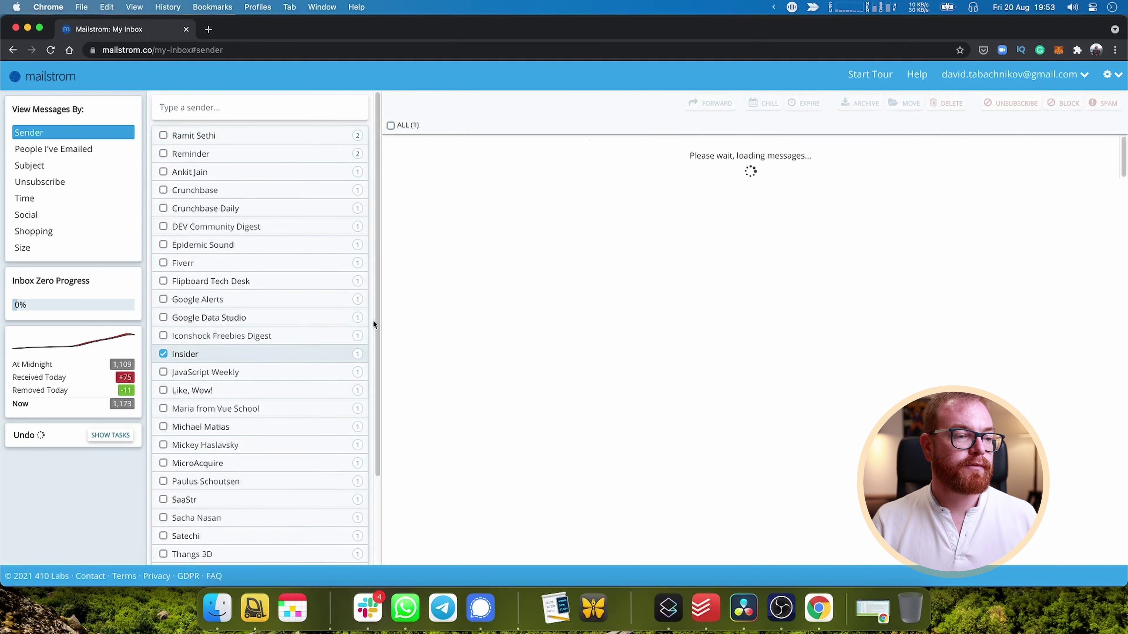
# Group the inbox messages by time and archive the messages from December 2020
pyautogui.click(26, 199)
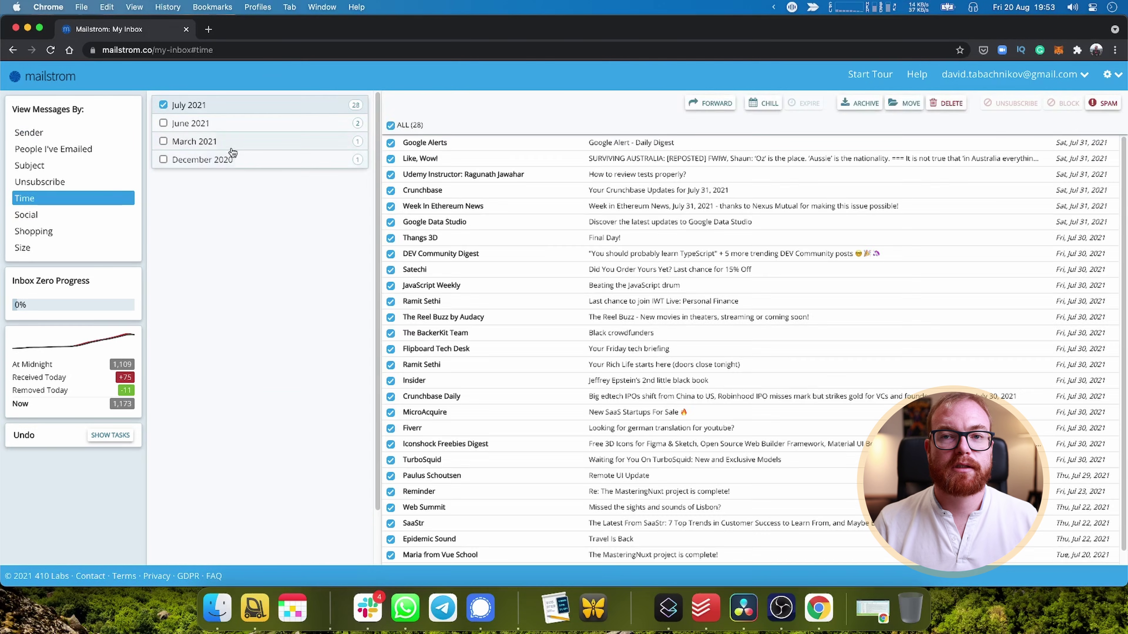
pyautogui.click(231, 159)
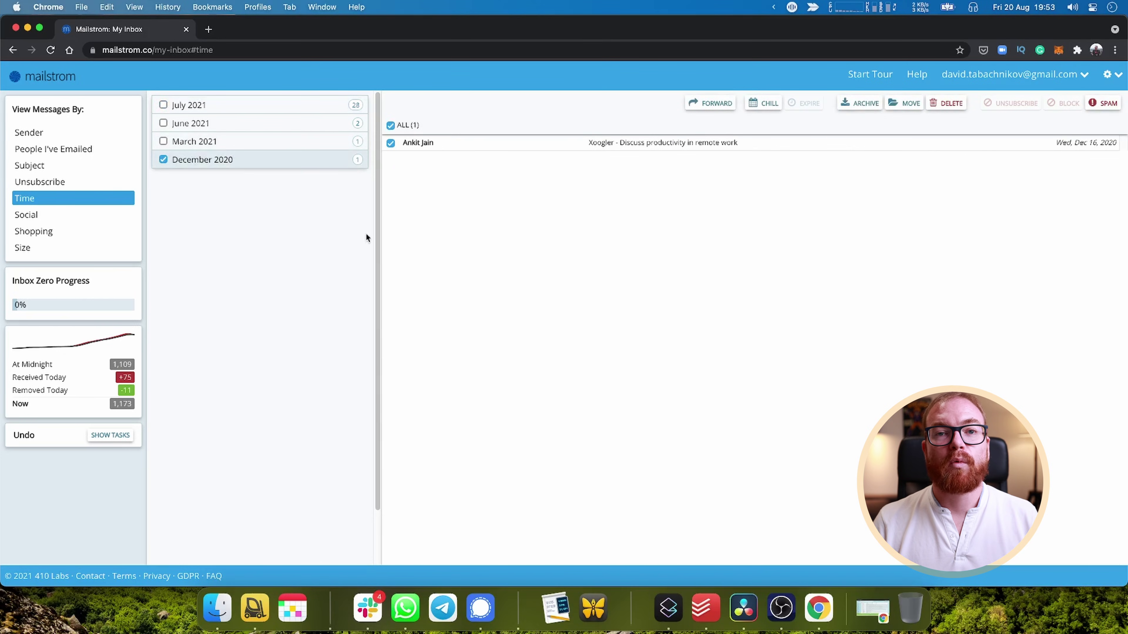
pyautogui.click(854, 105)
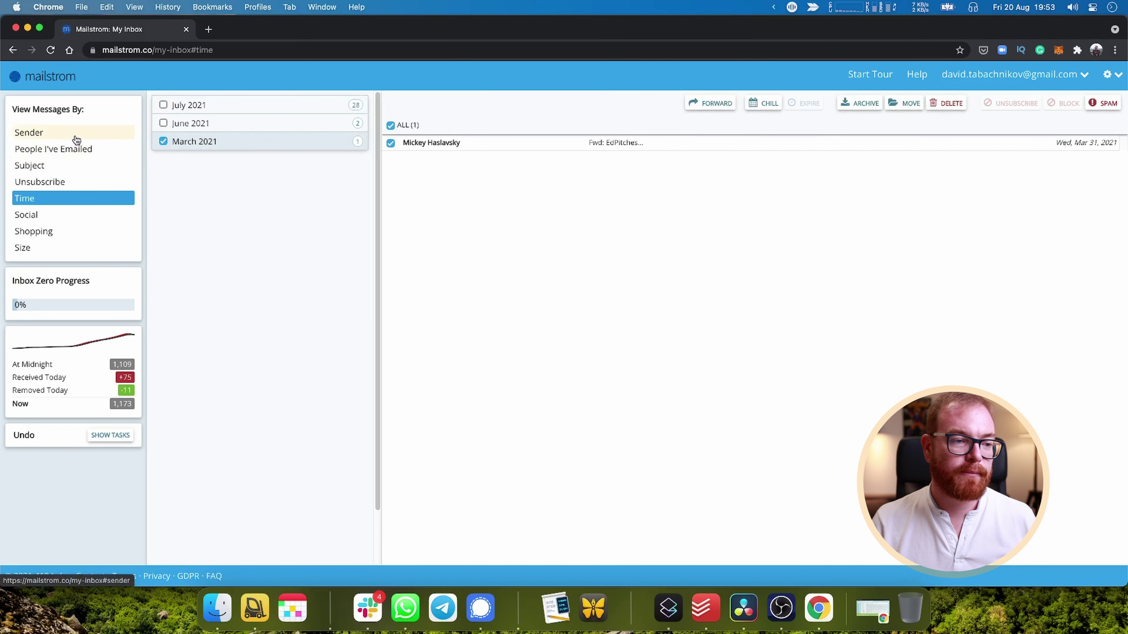
pyautogui.click(854, 104)
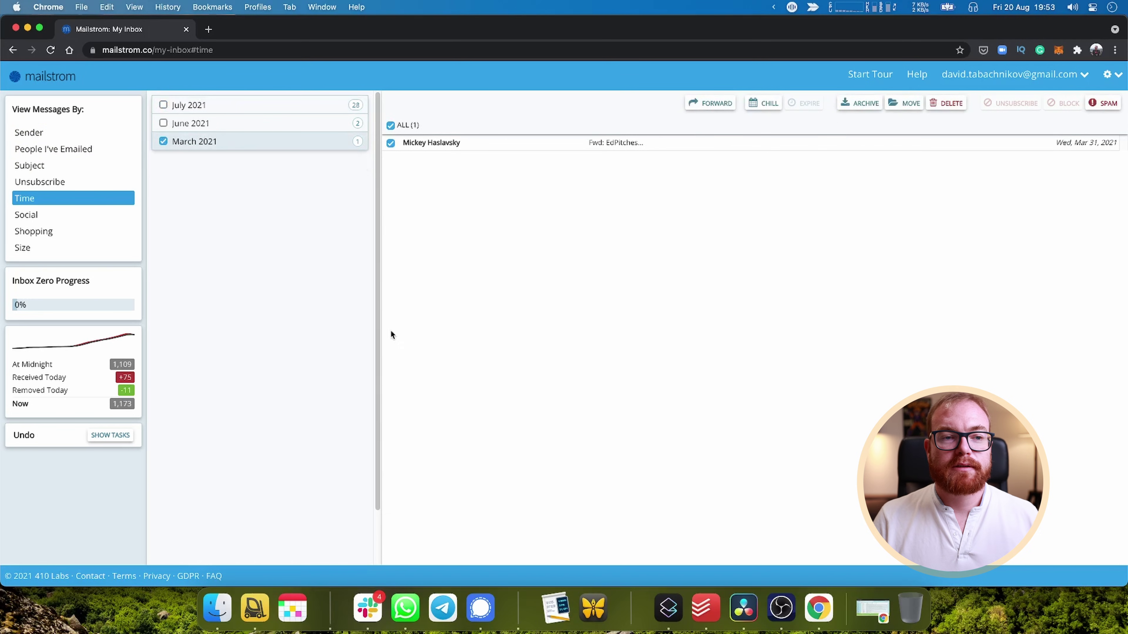
# Show the mailing lists available for unsubscribing, then unsubscribe from the iwillteachyoutoberich.com list and delete its messages
pyautogui.click(76, 136)
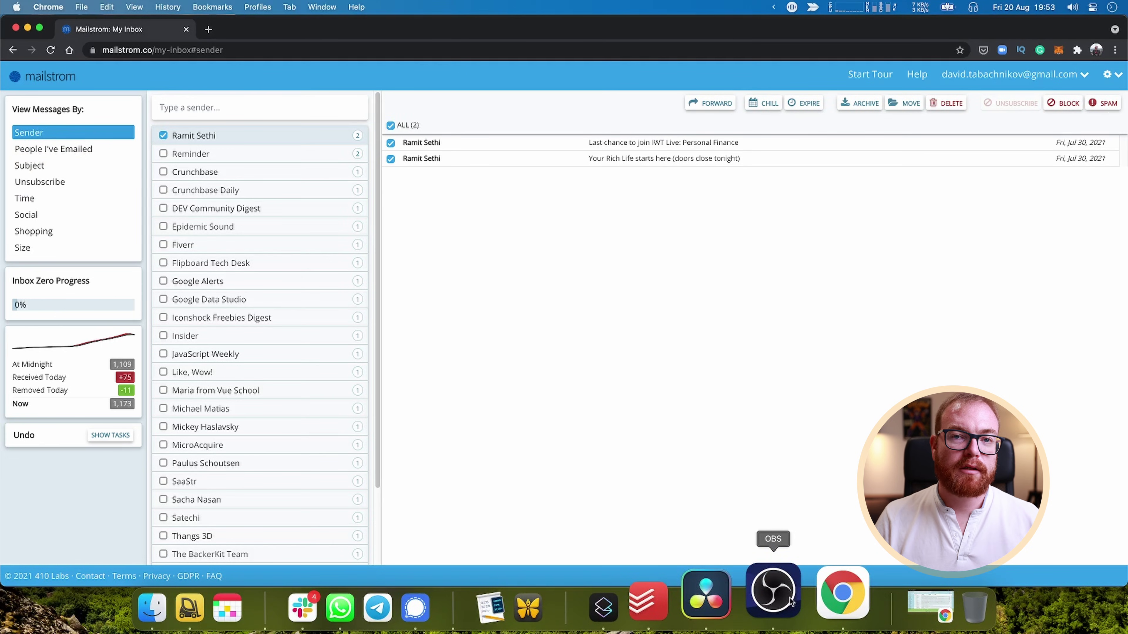
pyautogui.click(75, 182)
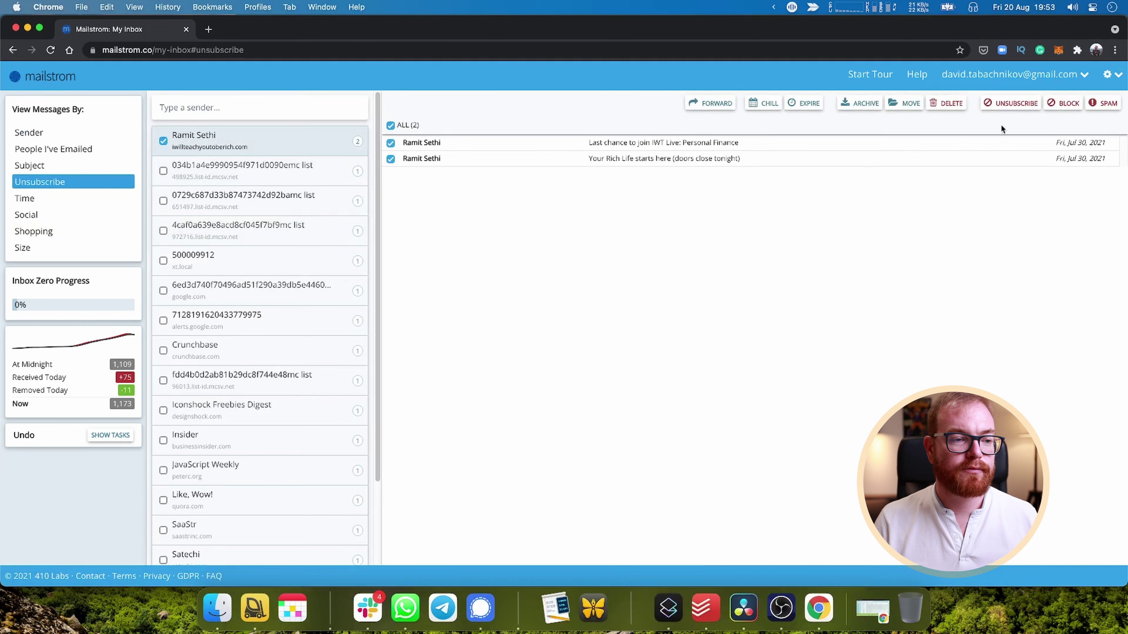
pyautogui.click(1014, 109)
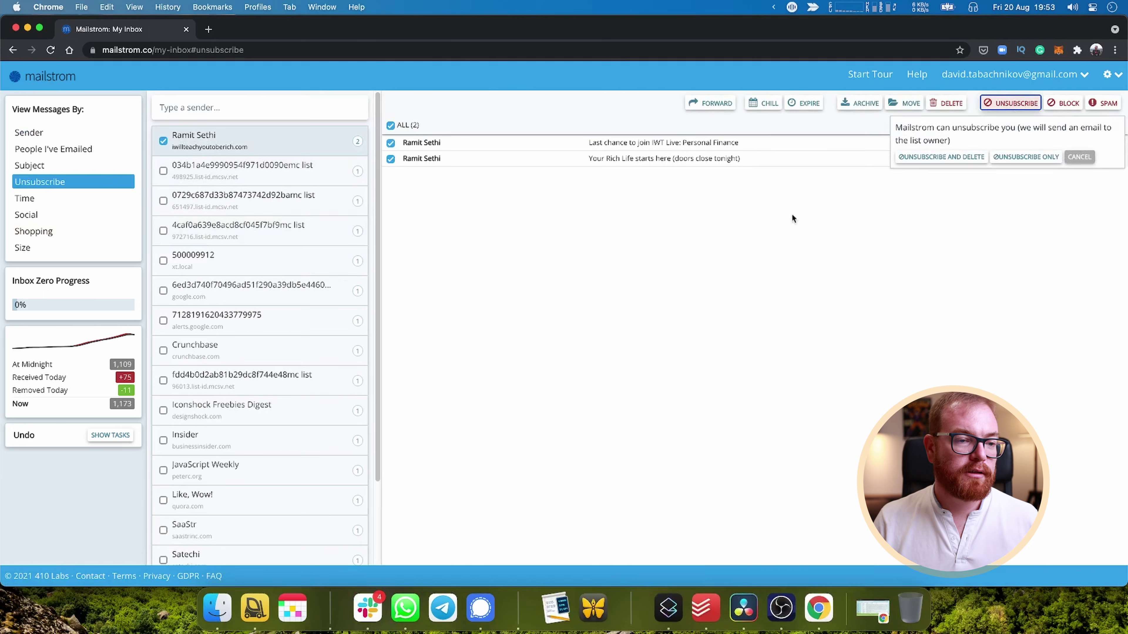
pyautogui.click(945, 162)
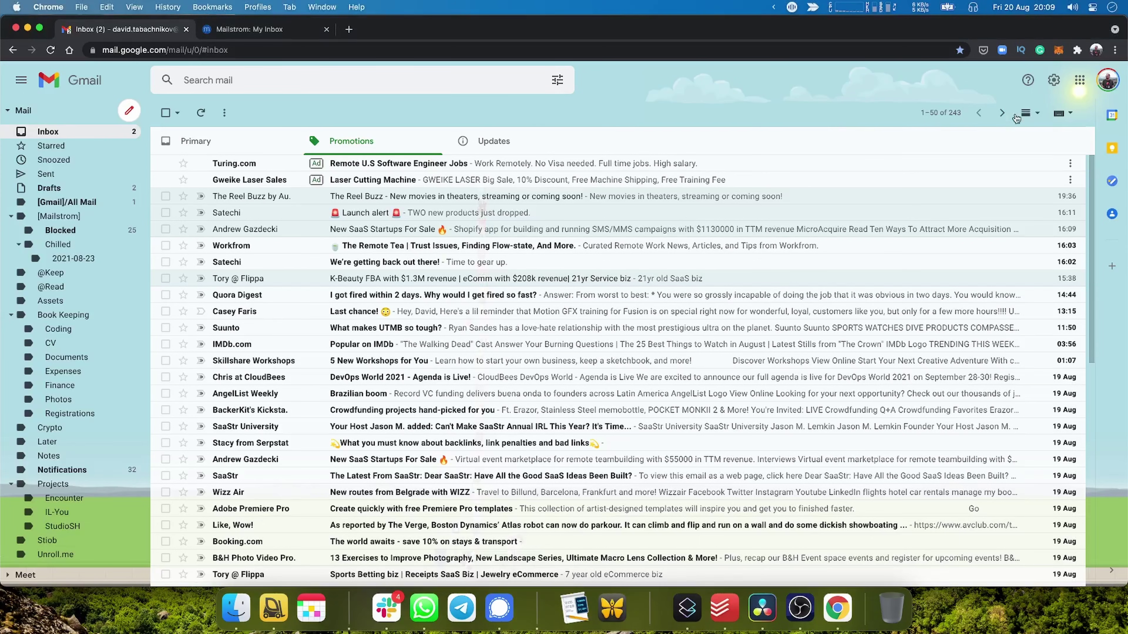
# In Gmail, open the full settings and set keyboard shortcuts to on
pyautogui.click(1053, 80)
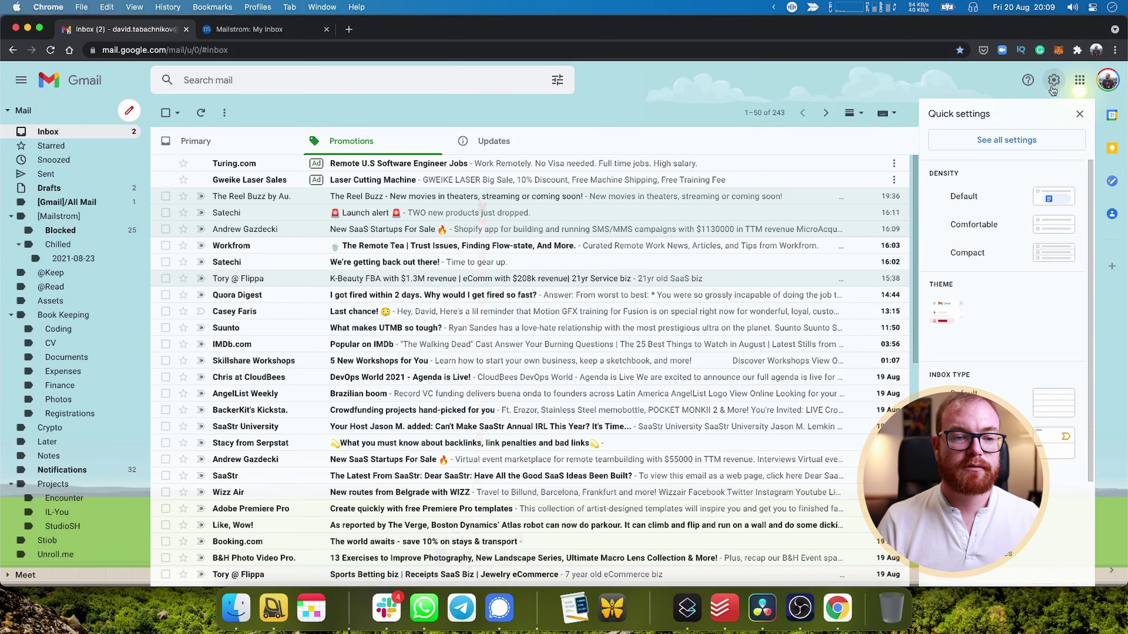
pyautogui.click(998, 141)
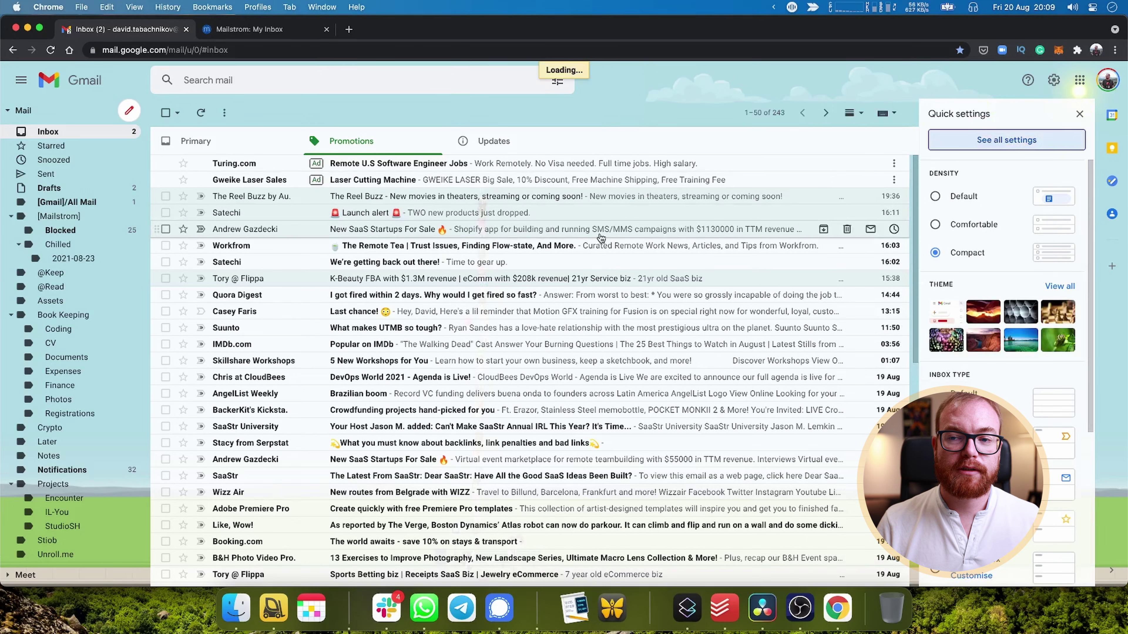
pyautogui.scroll(-15, 515, 388)
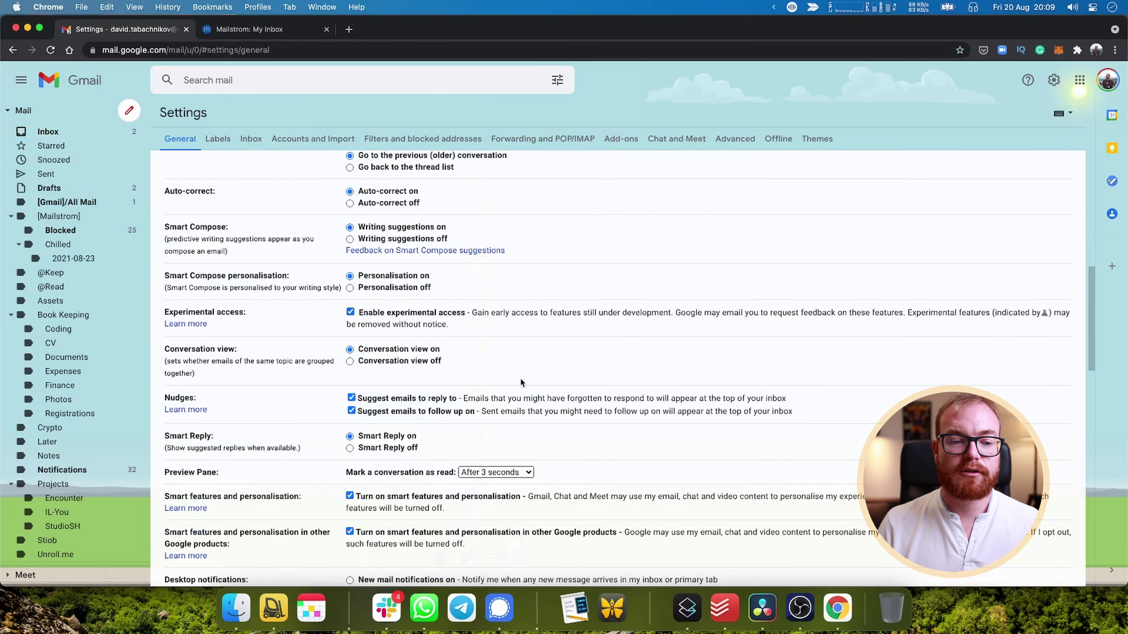
pyautogui.tripleClick(221, 441)
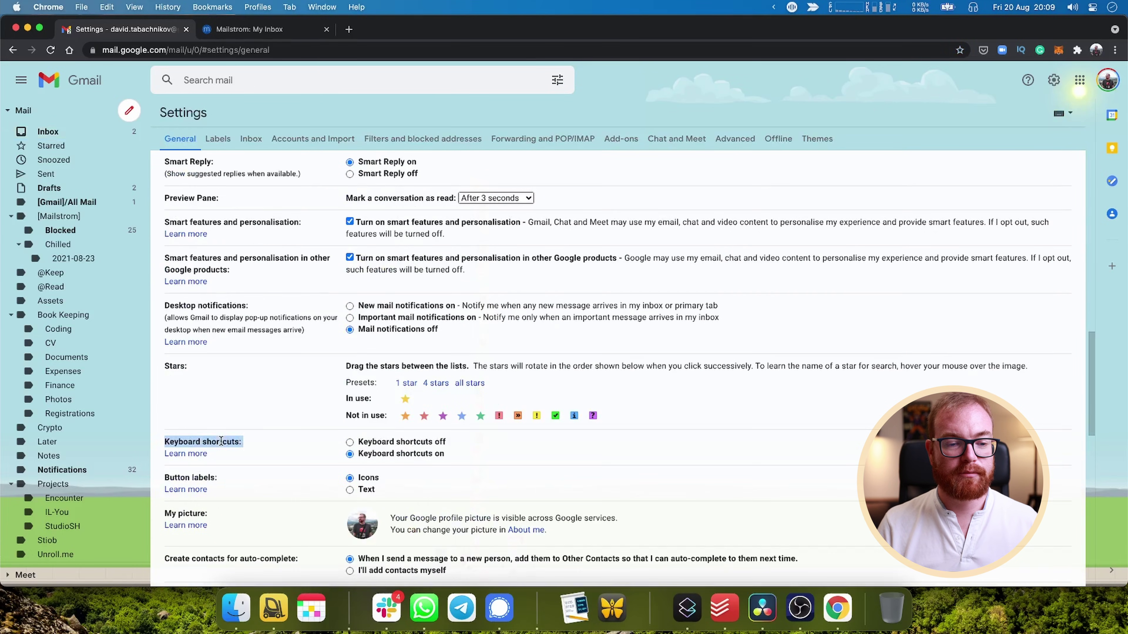
pyautogui.click(393, 458)
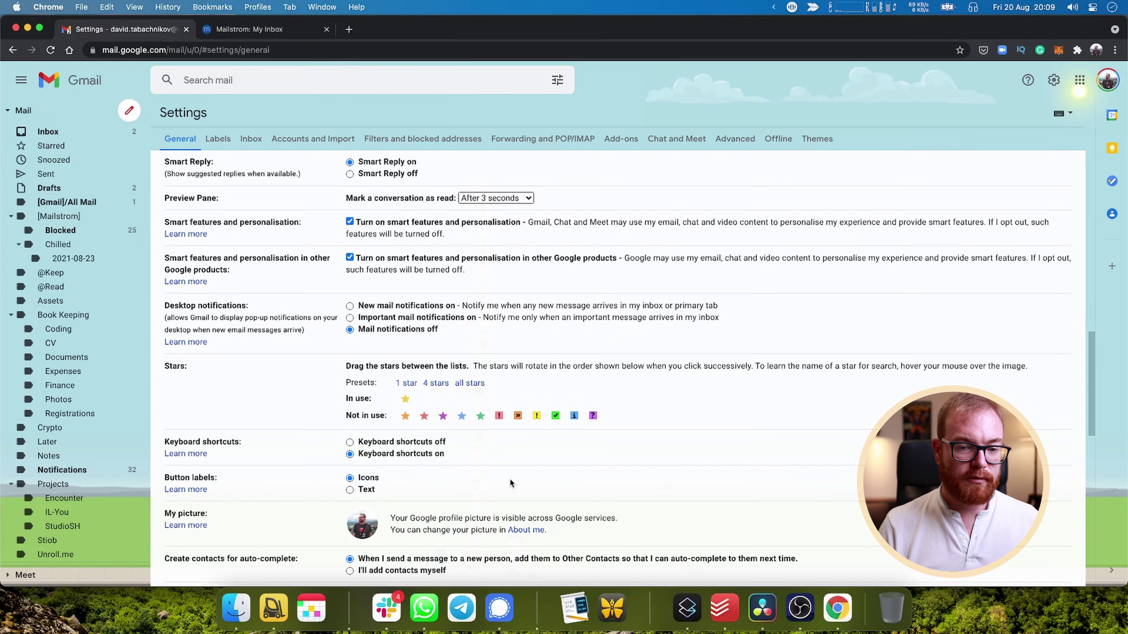
# Open Gmail's keyboard shortcut help, examine the newer/older conversation, archive and delete shortcuts, and close it
pyautogui.hotkey('shift', '/')
pyautogui.scroll(-10, 424, 407)
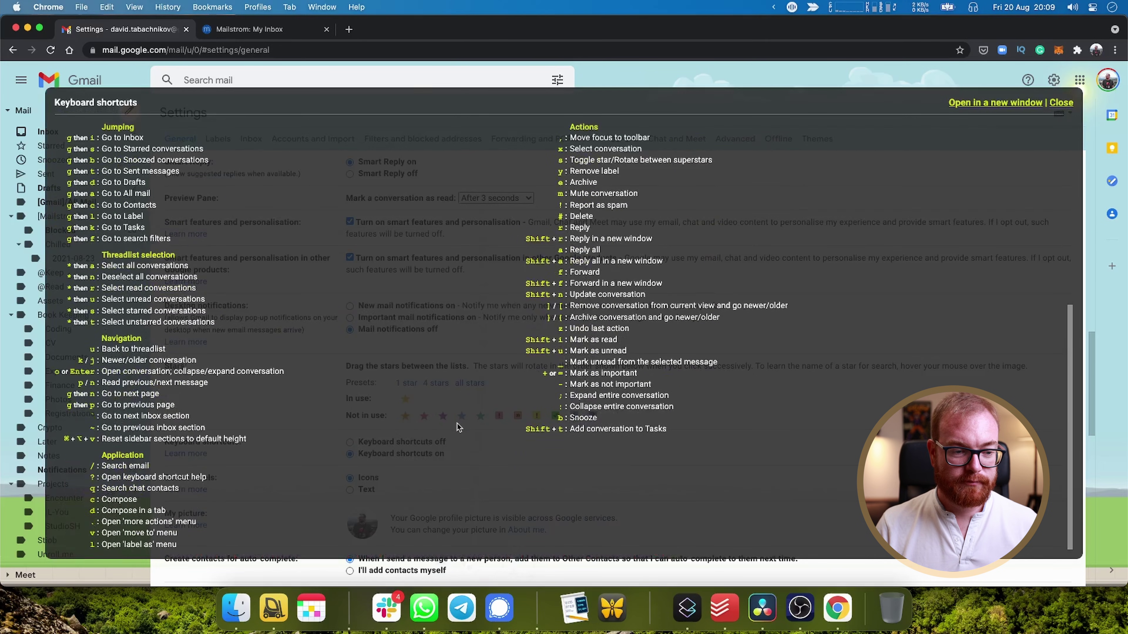
pyautogui.tripleClick(123, 363)
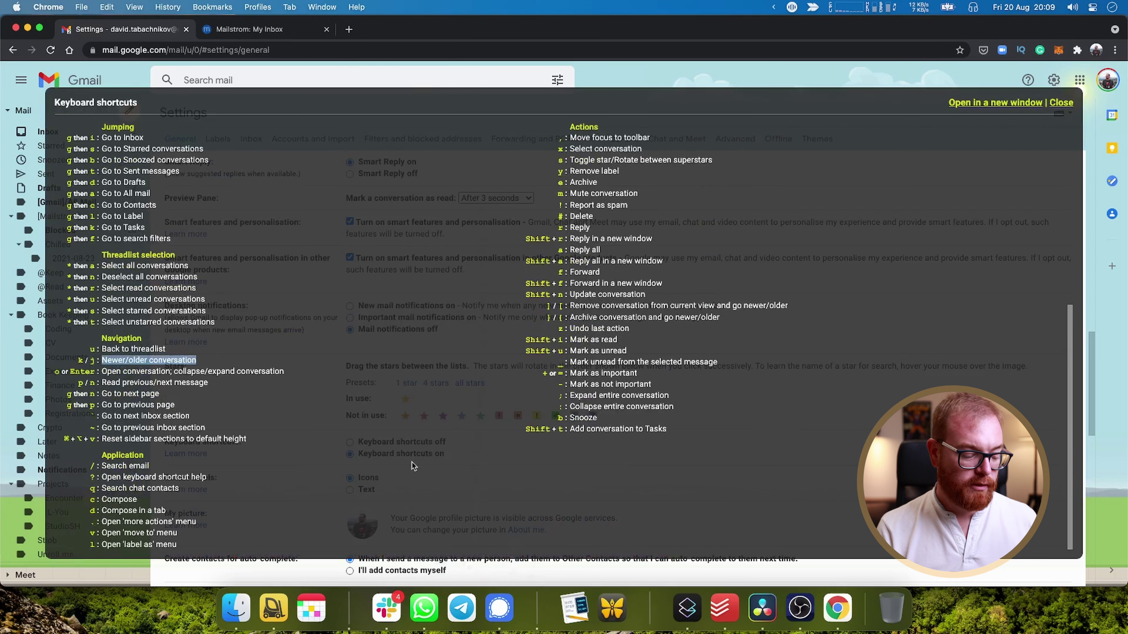
pyautogui.doubleClick(580, 182)
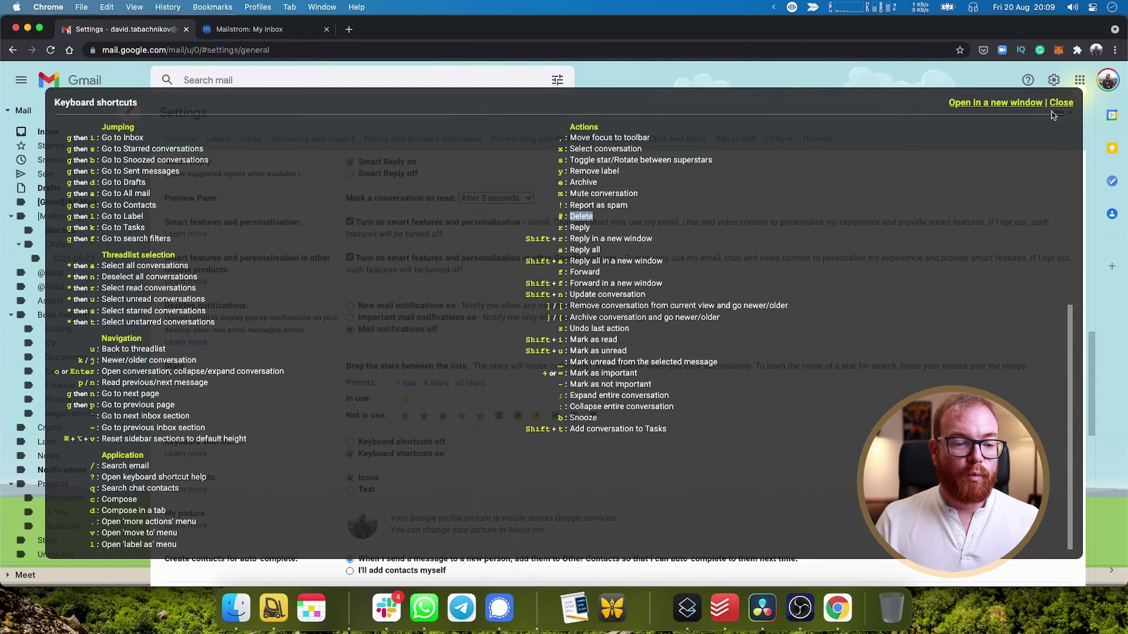
pyautogui.click(1060, 104)
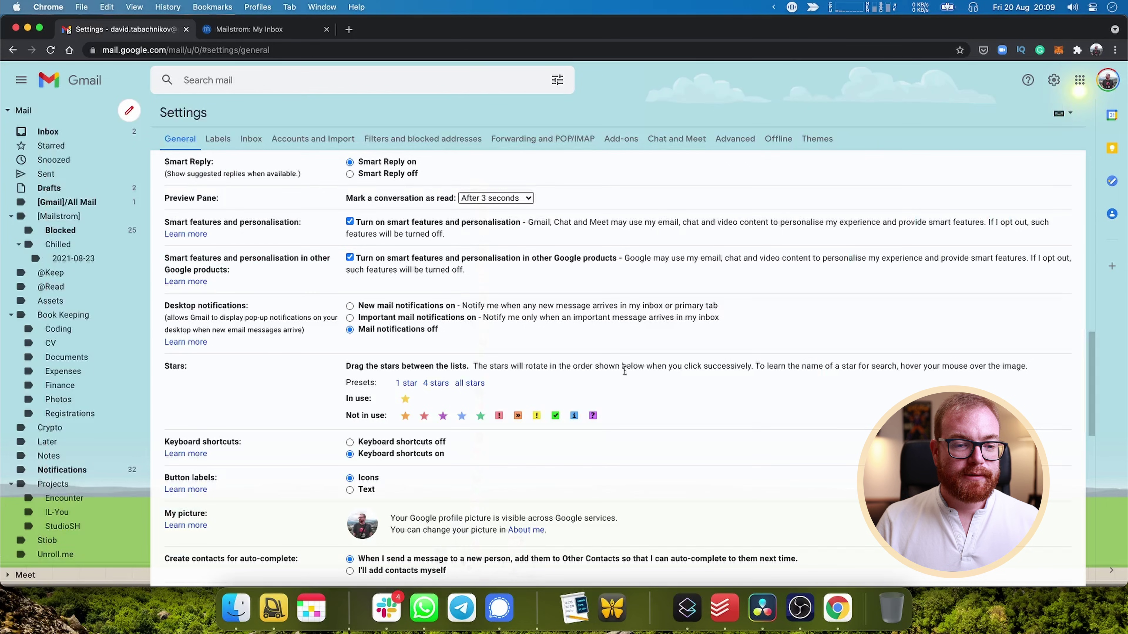
# Set auto-advance to go to the previous (older) conversation, then leave the general settings using Cancel
pyautogui.scroll(10, 438, 340)
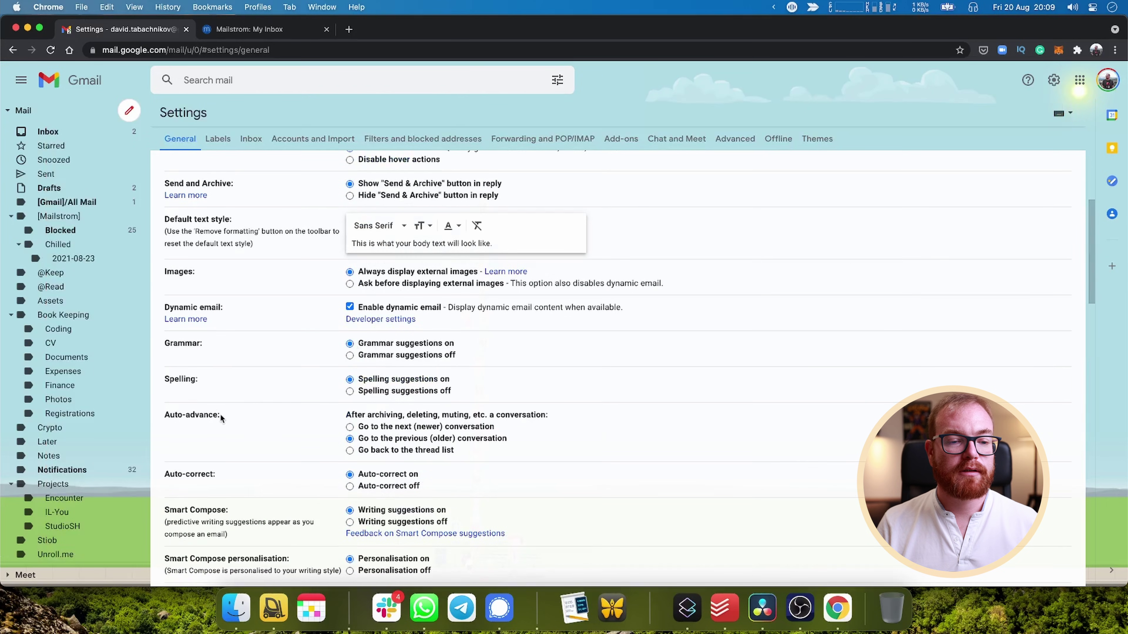
pyautogui.tripleClick(218, 415)
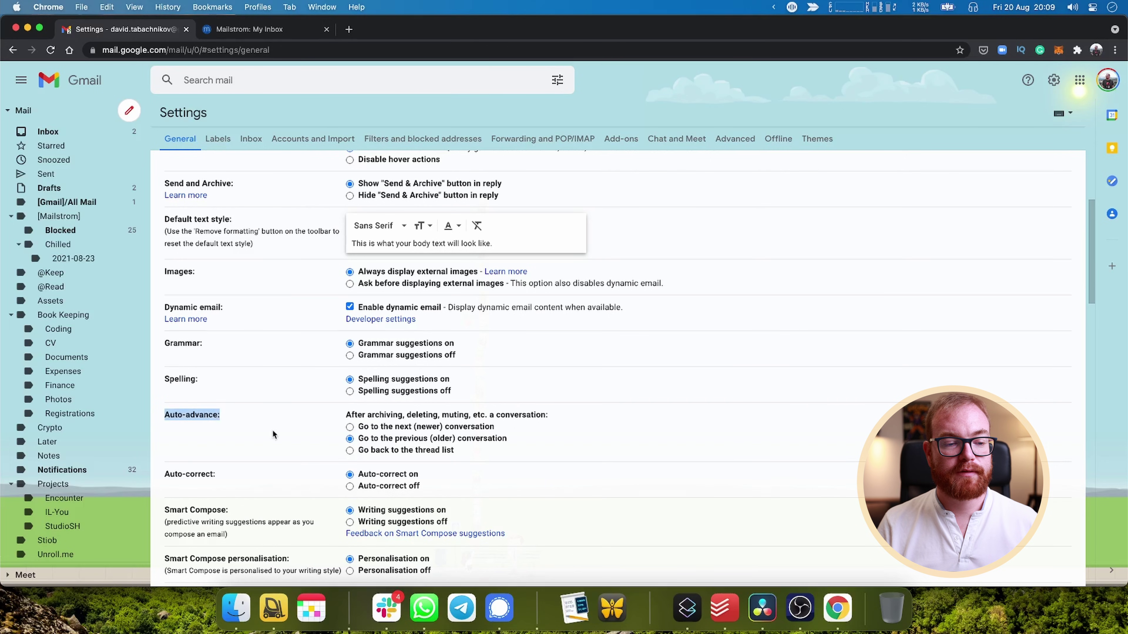
pyautogui.click(420, 442)
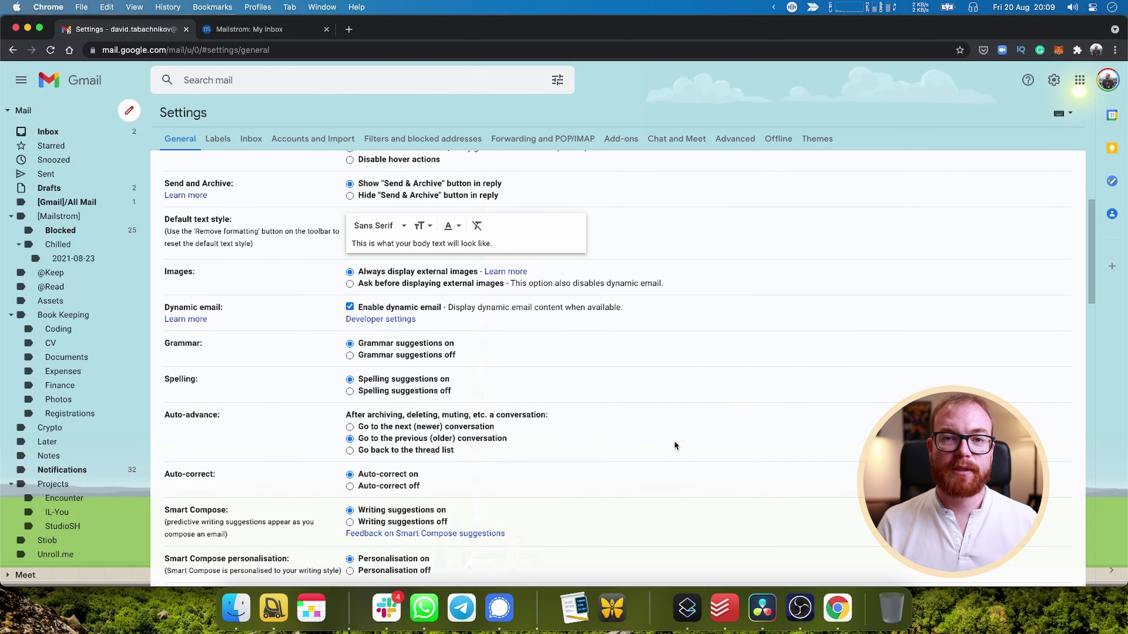
pyautogui.scroll(-3, 663, 443)
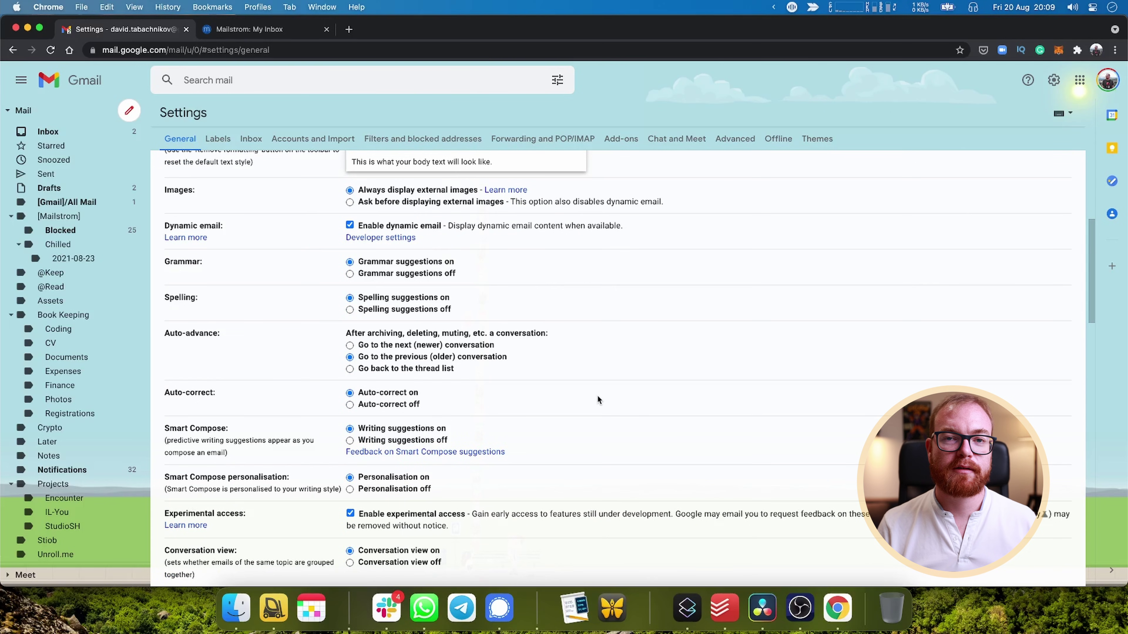
pyautogui.scroll(-15, 597, 396)
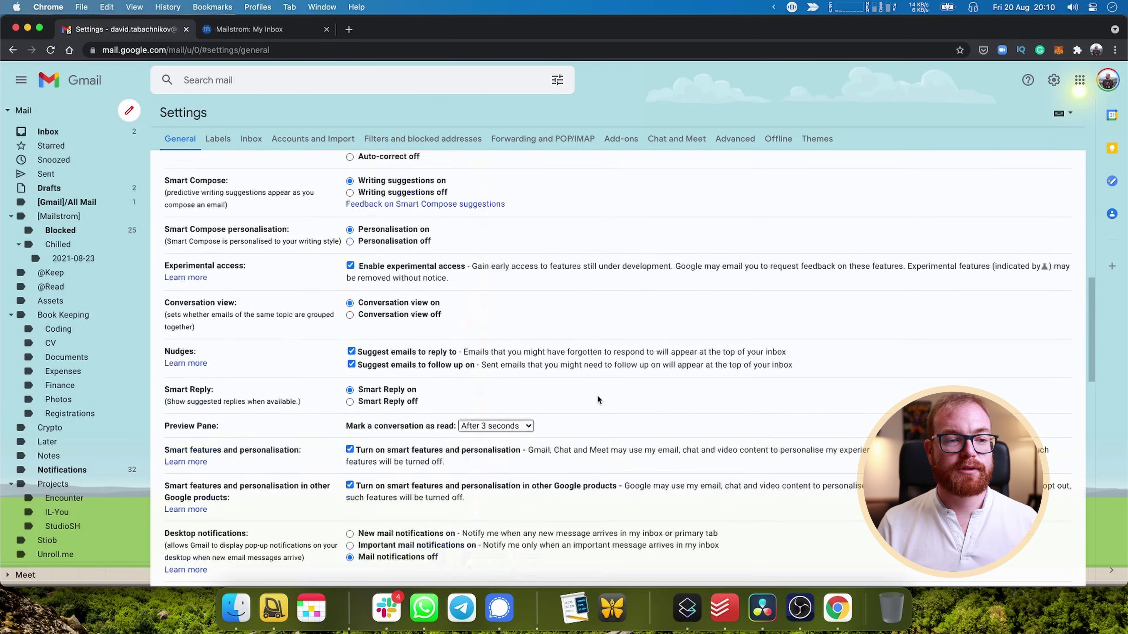
pyautogui.scroll(-10, 599, 405)
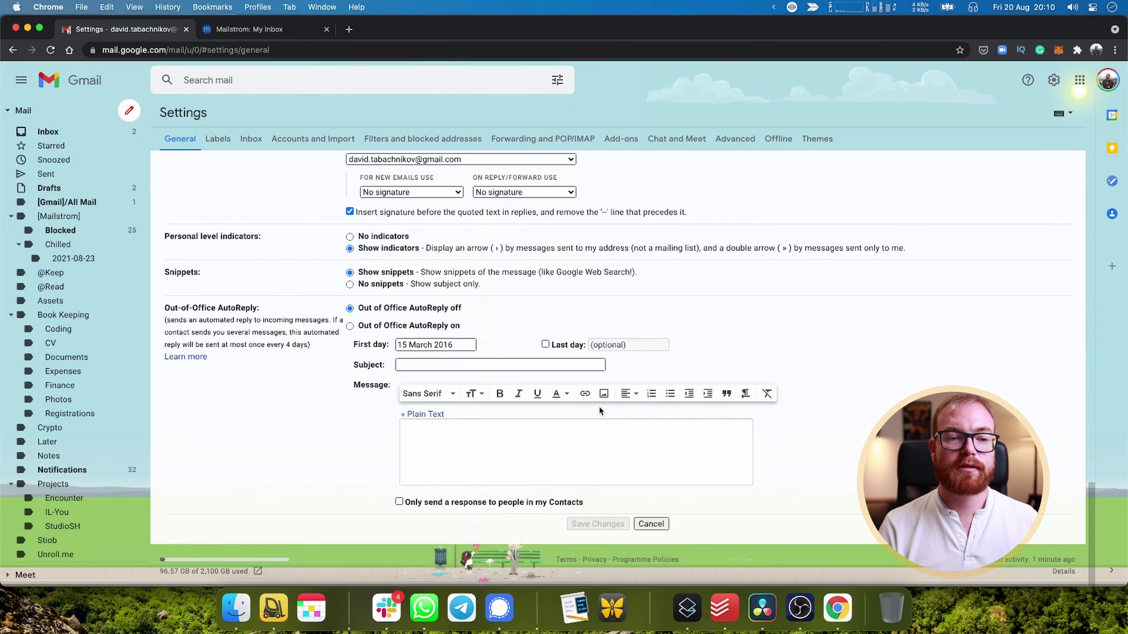
pyautogui.click(648, 525)
pyautogui.press('#')
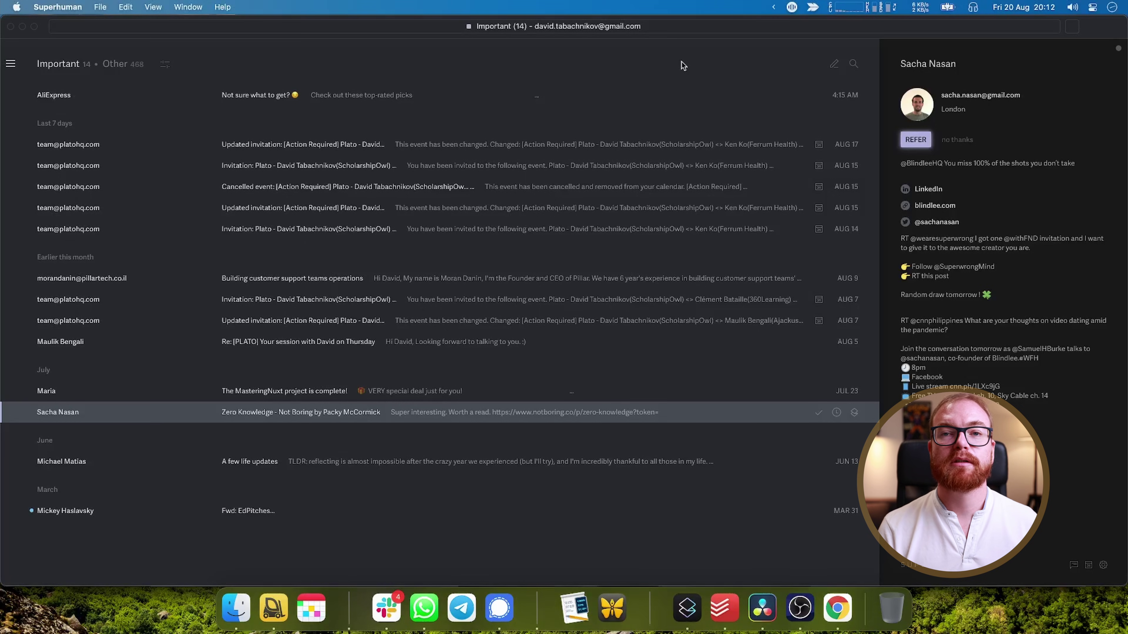
# Switch to Superhuman and move the selection up the Important inbox to the AliExpress conversation
pyautogui.press('Up')
pyautogui.press('Up')
pyautogui.press('Up')
pyautogui.press('Up')
pyautogui.press('Up')
pyautogui.press('Up')
pyautogui.press('Up')
pyautogui.press('Up')
pyautogui.press('Up')
pyautogui.press('Up')
pyautogui.press('Up')
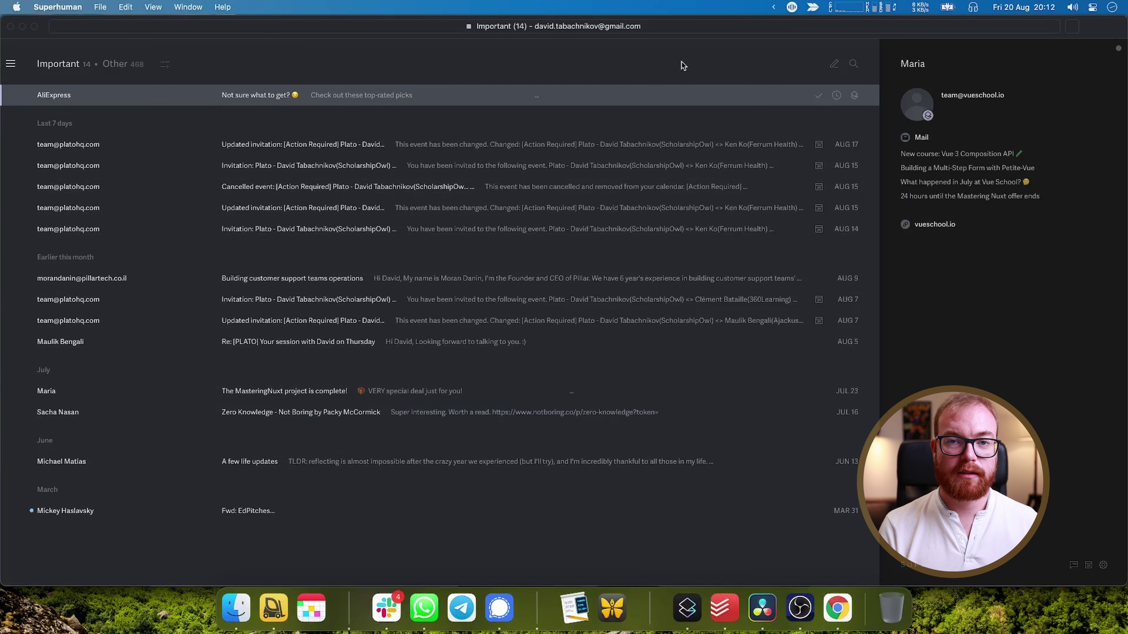
# Open Superhuman's shortcut list, look through the navigation, message and compose shortcuts, and close it
pyautogui.hotkey('shift', '/')
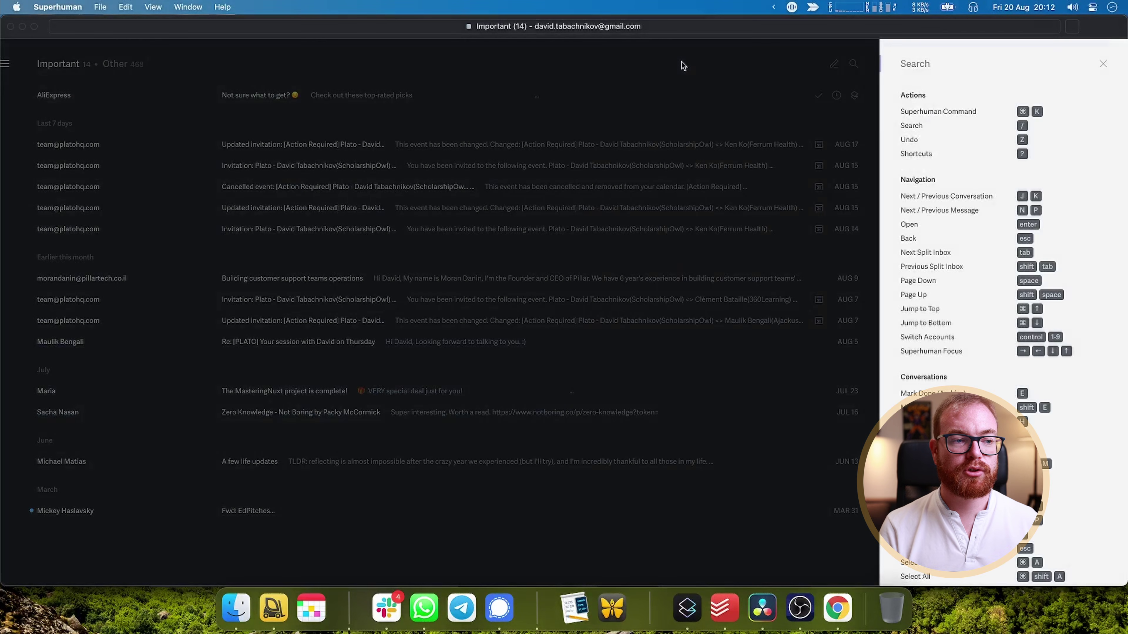
pyautogui.scroll(-10, 928, 235)
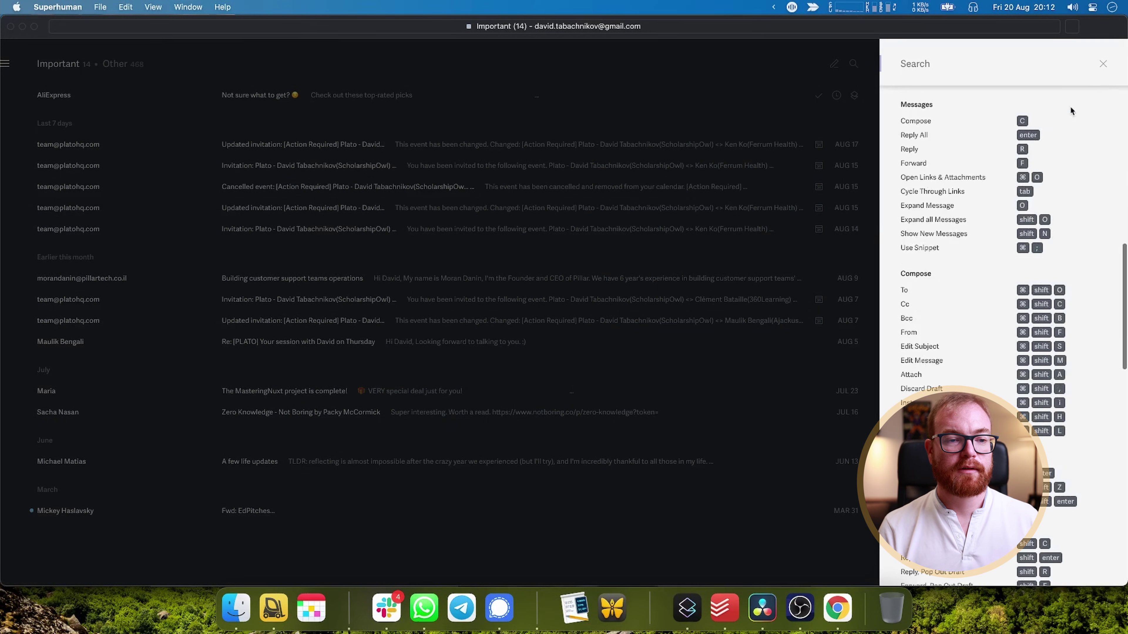
pyautogui.click(1106, 60)
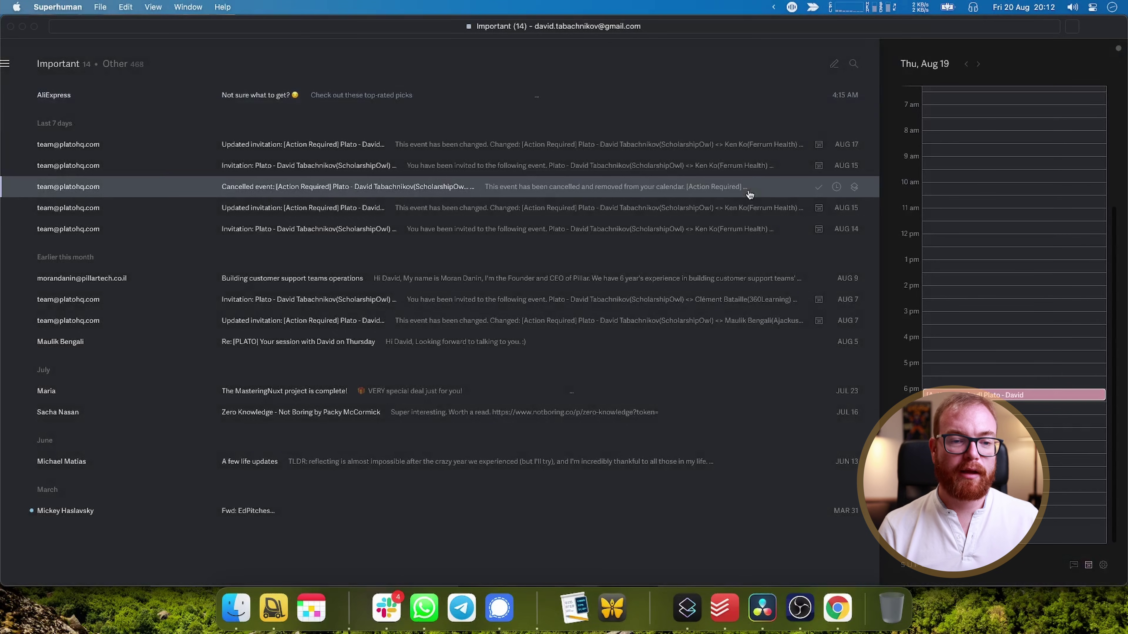
# Select the updated invitation dated August 17 and mark it as unread
pyautogui.press('Up')
pyautogui.press('Up')
pyautogui.press('Up')
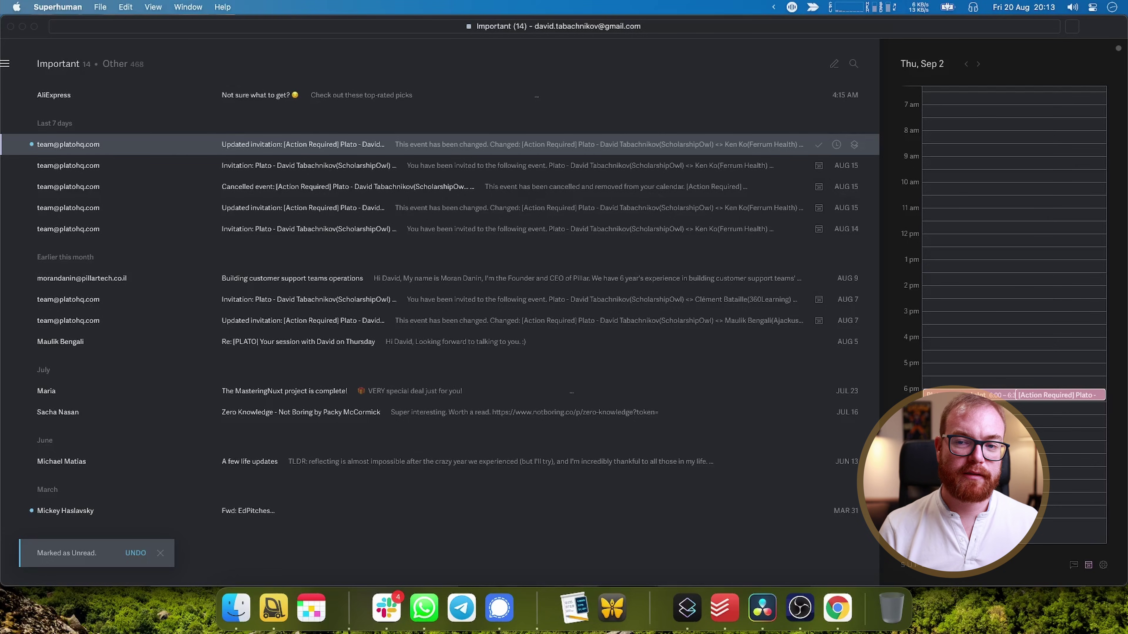
pyautogui.press('super+k')
pyautogui.press('Escape')
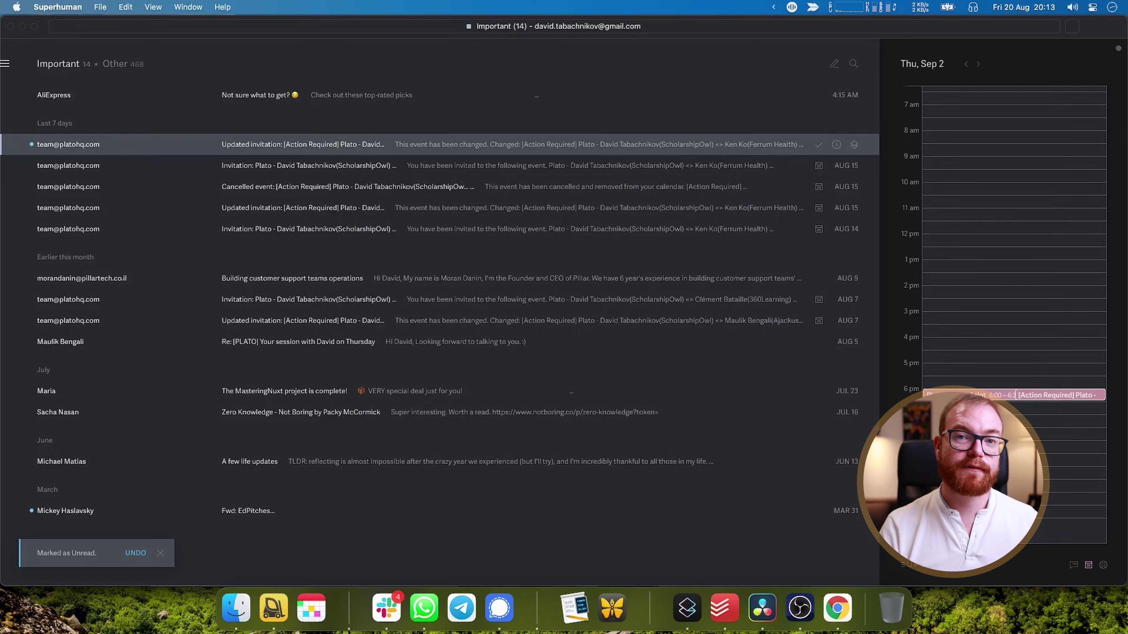
# Set a reminder for next Tuesday at 5pm on the conversation above the August 17 invitation
pyautogui.press('Up')
pyautogui.write('hnext tuesday at 5pm')
pyautogui.press('Return')
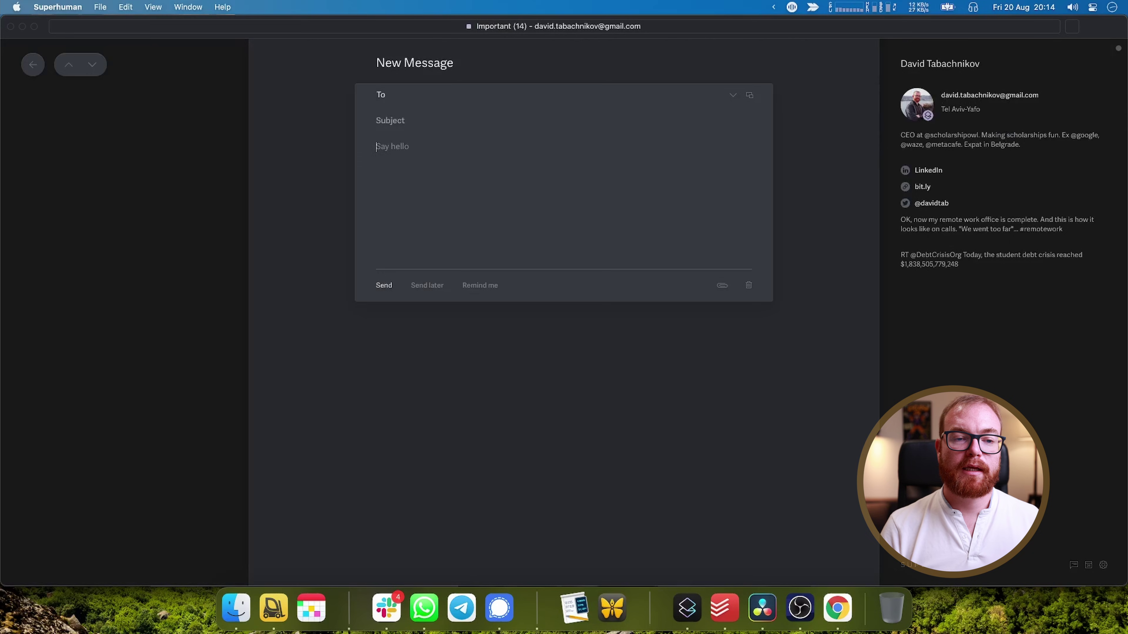
# Insert the "Hello person" snippet into the body of the new message
pyautogui.write(';hello')
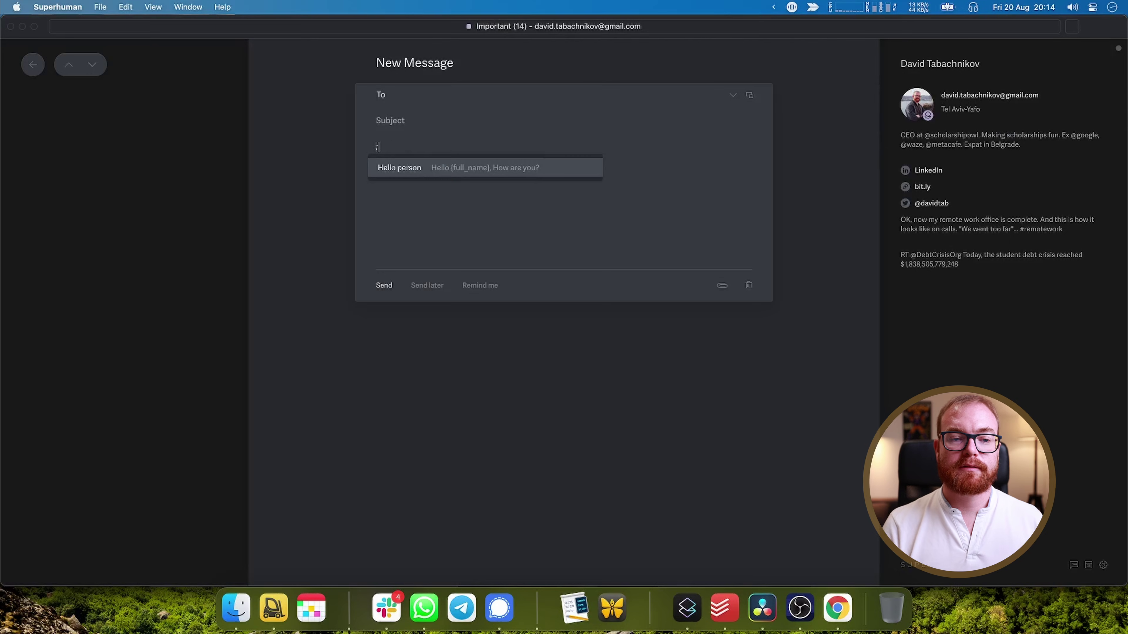
pyautogui.press('Return')
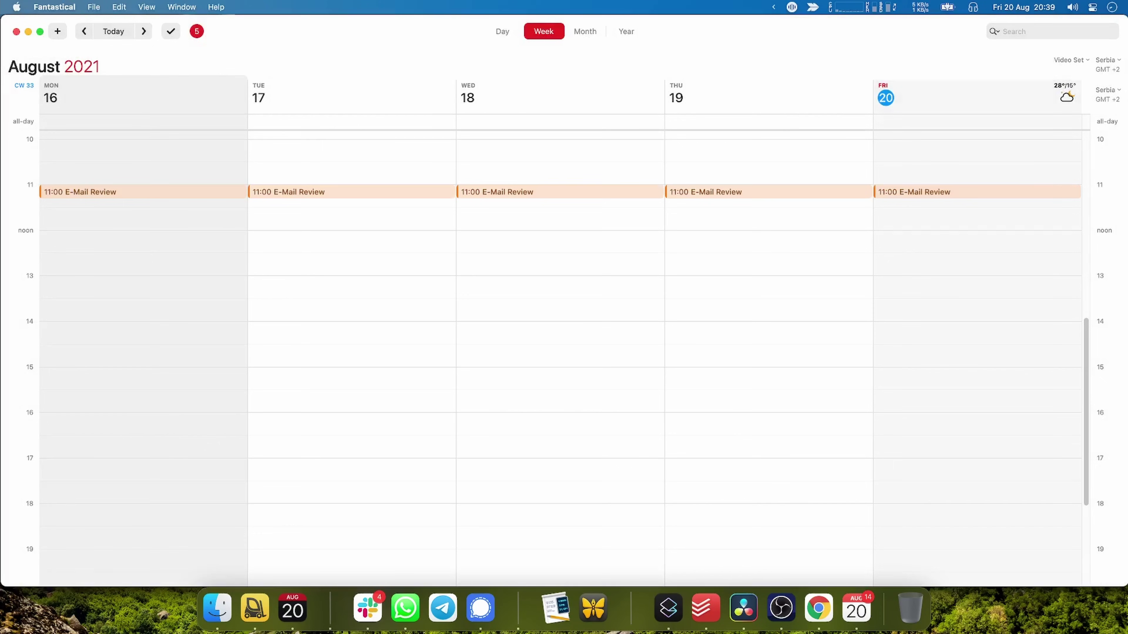
# In Fantastical, add an "E-Mail Review" event repeating every weekday from 11:00 to 11:20
pyautogui.press('super+n')
pyautogui.write('11:00-11:20 every weekday E-Mail Review')
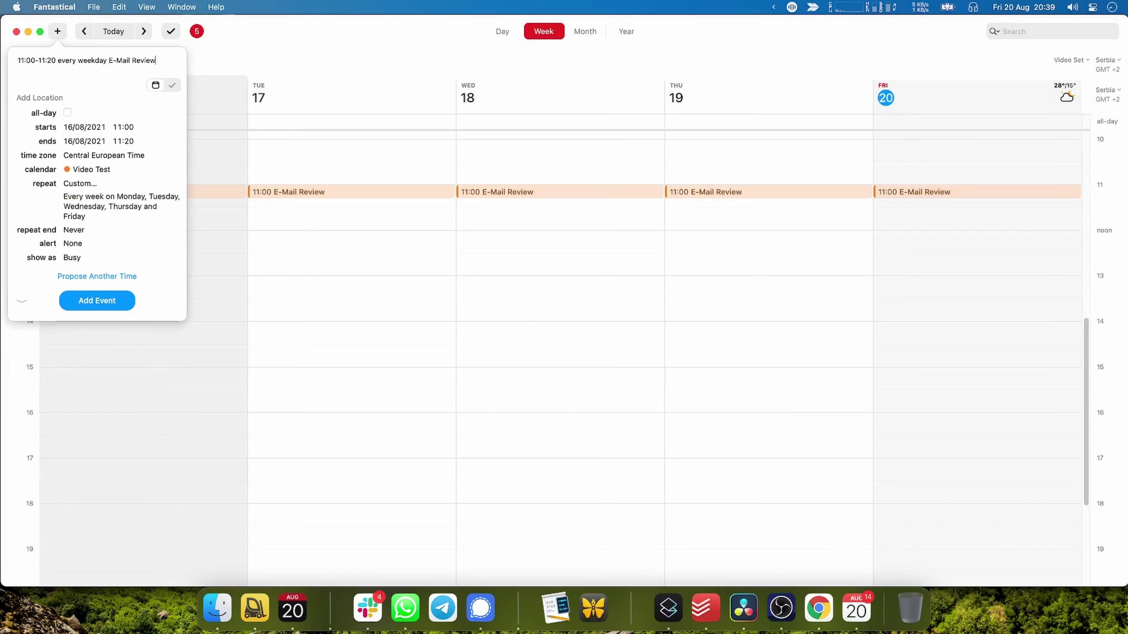
pyautogui.press('Return')
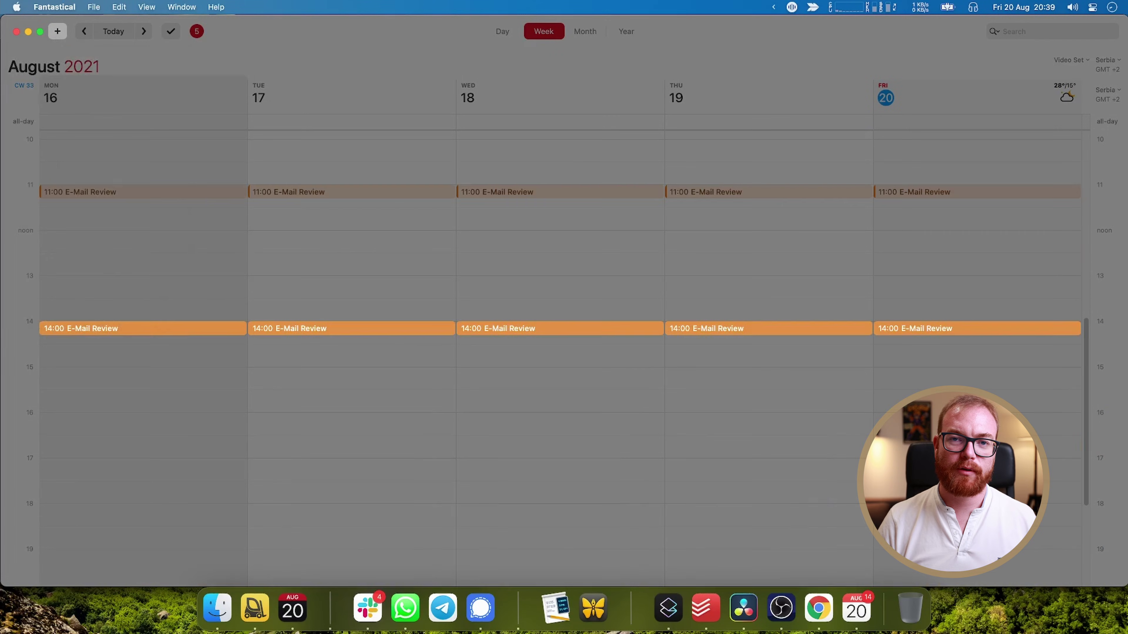
# Add two more "E-Mail Review" events repeating every weekday, one at 14:00 and one from 18:00 to 18:20
pyautogui.press('super+n')
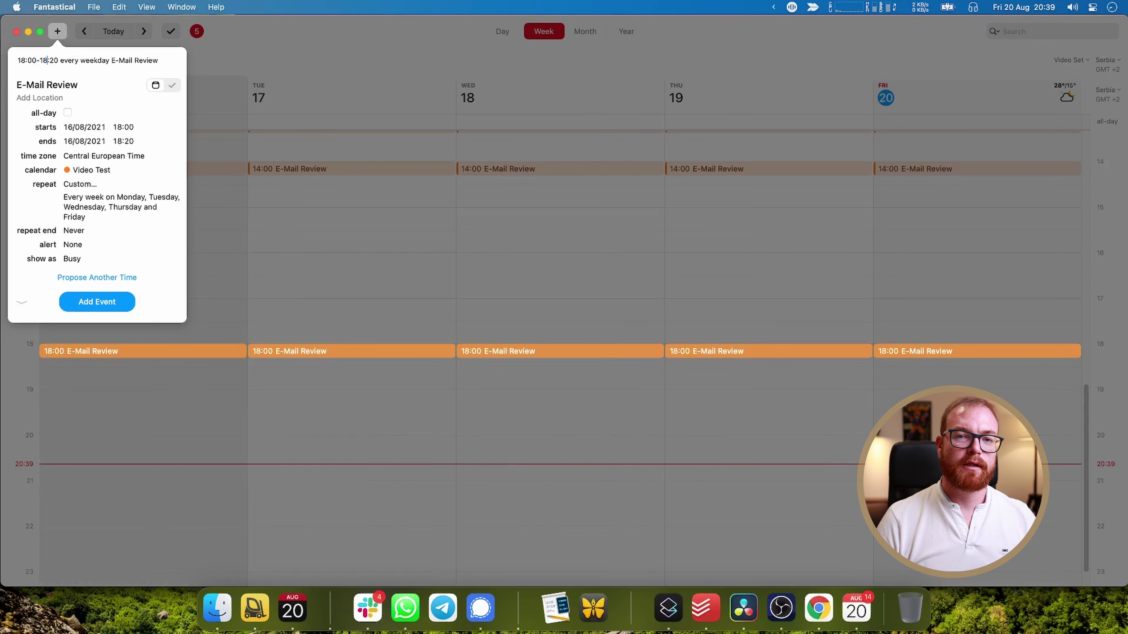
pyautogui.press('Return')
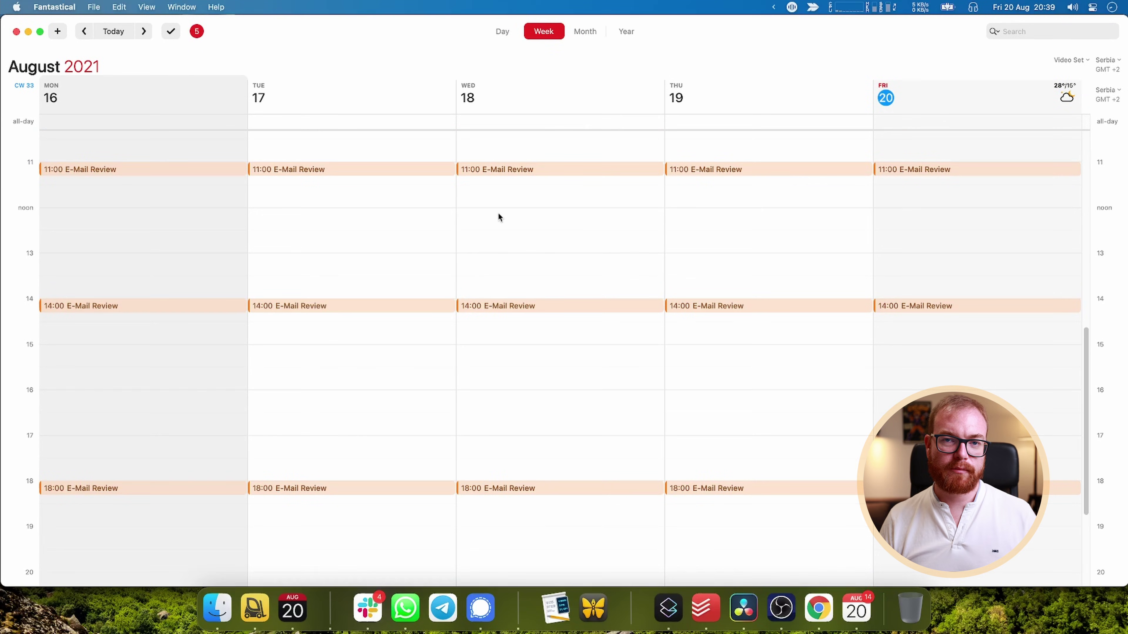